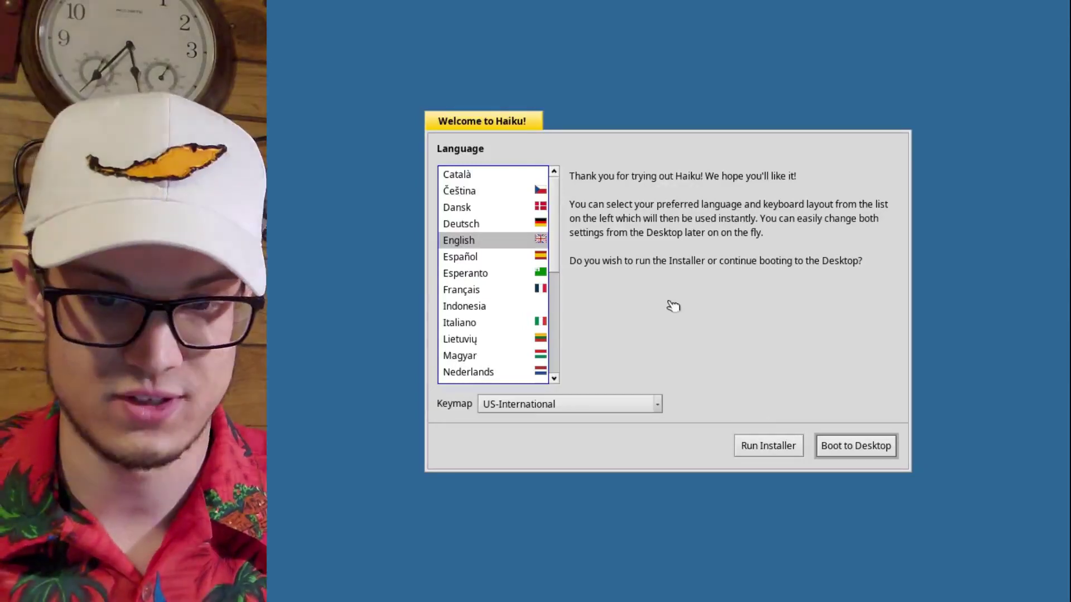
Run the Installer, dismiss the no-partitions alert, and launch DriveSetup from Set up partitions
click(766, 446)
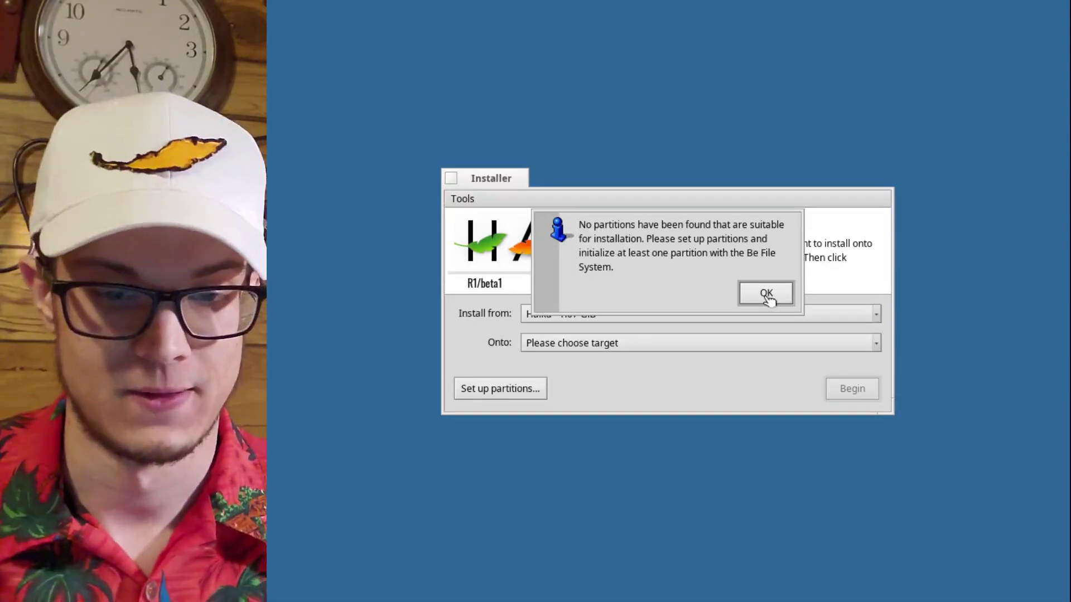
click(766, 295)
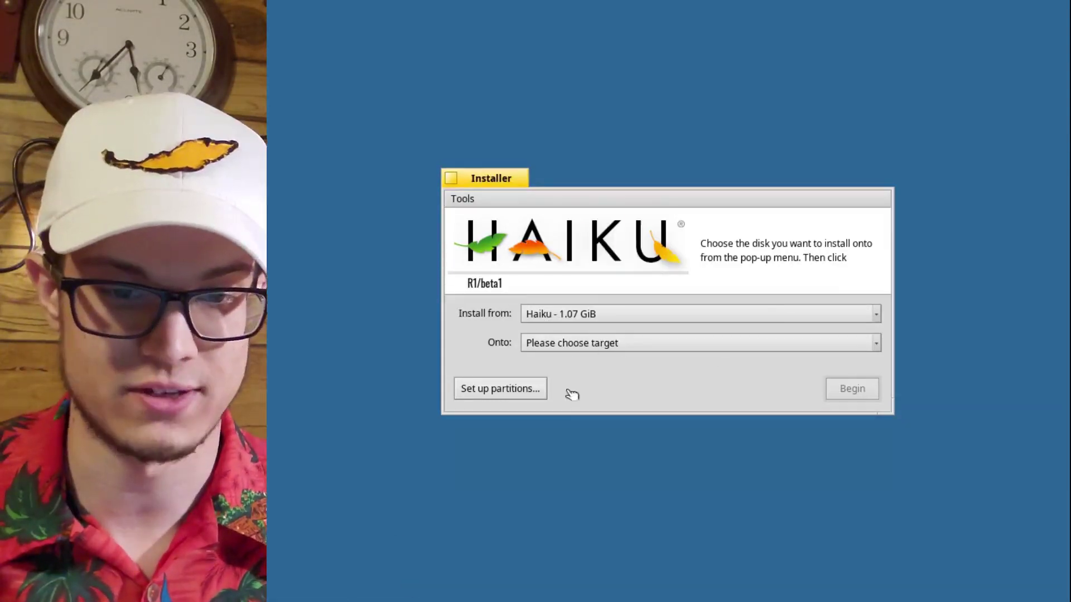
click(541, 389)
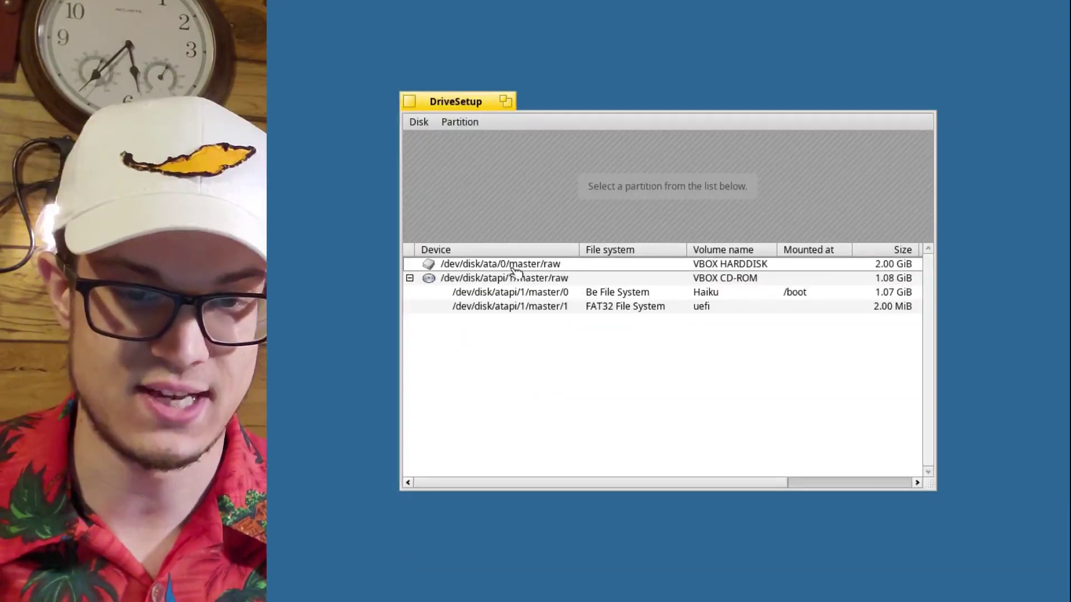
Initialize the 2.00 GiB VBOX HARDDISK (/dev/disk/ata/0/master/raw) with a GUID Partition Map
click(494, 282)
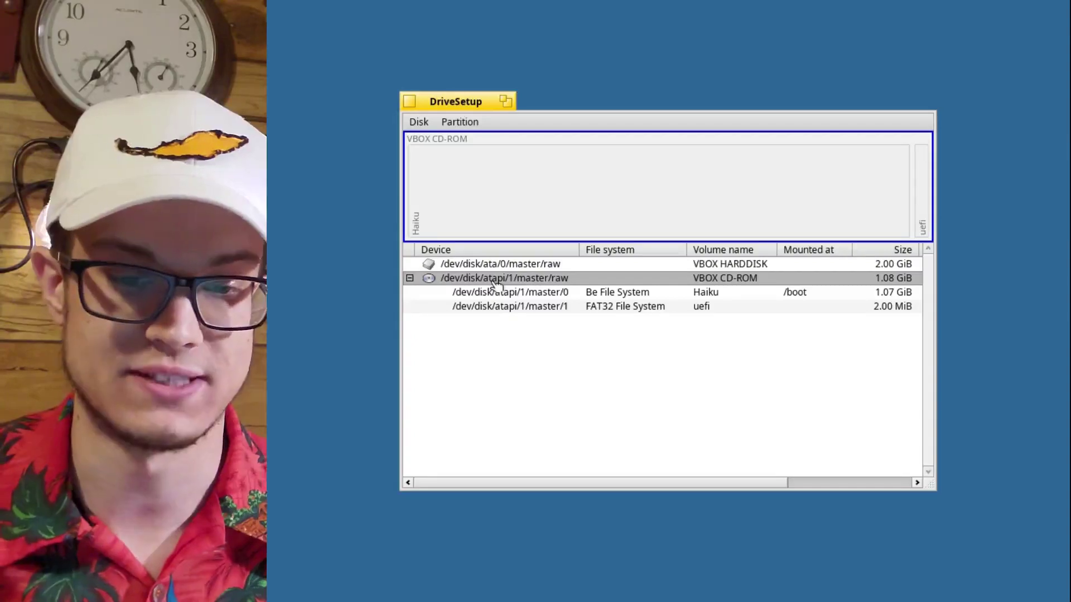
click(496, 267)
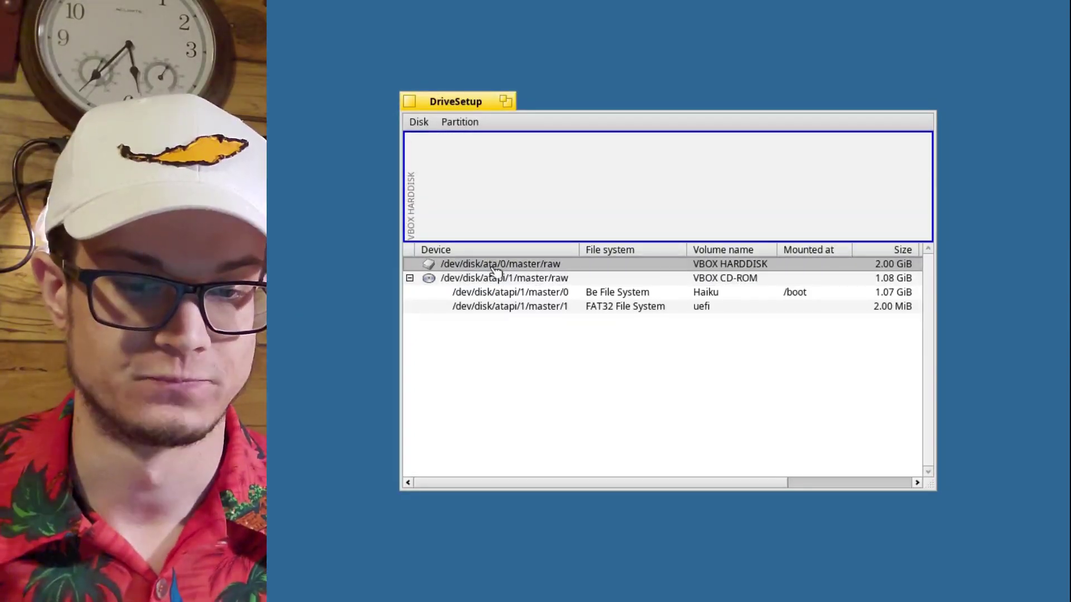
click(421, 122)
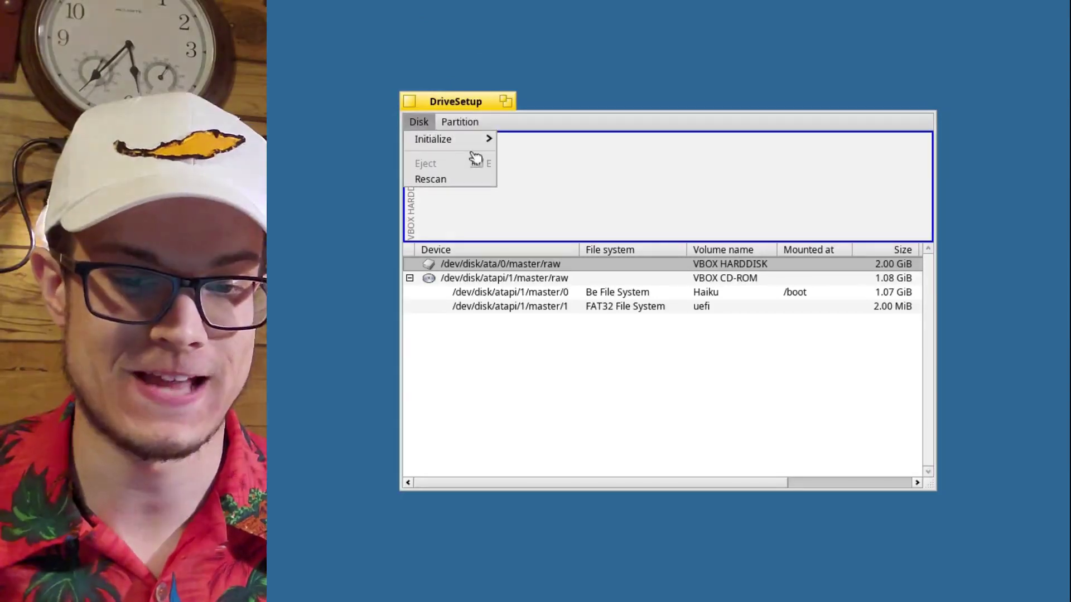
mouse_move(481, 139)
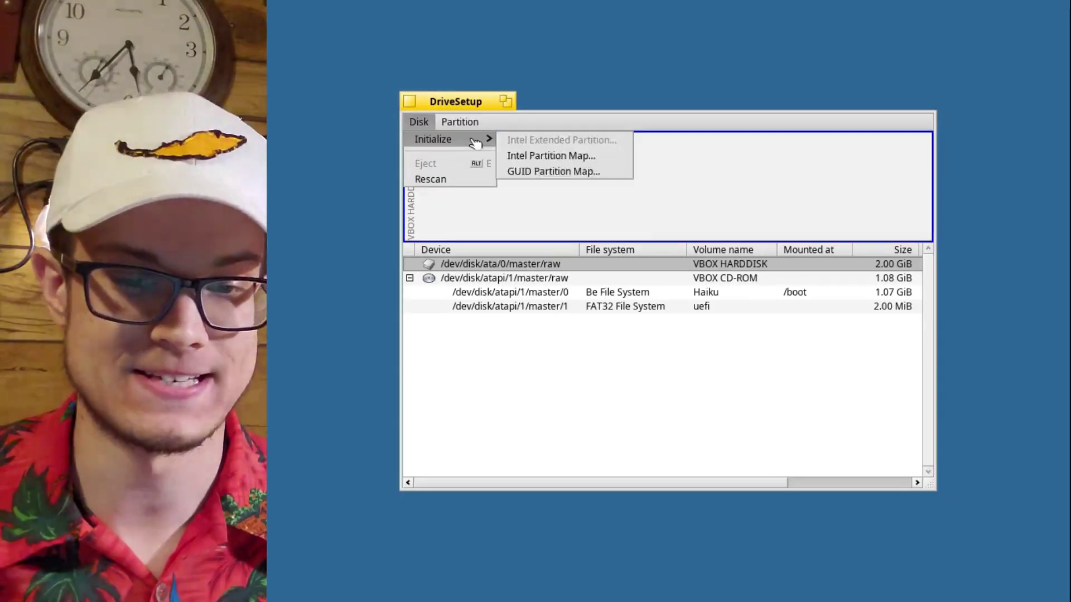
click(559, 173)
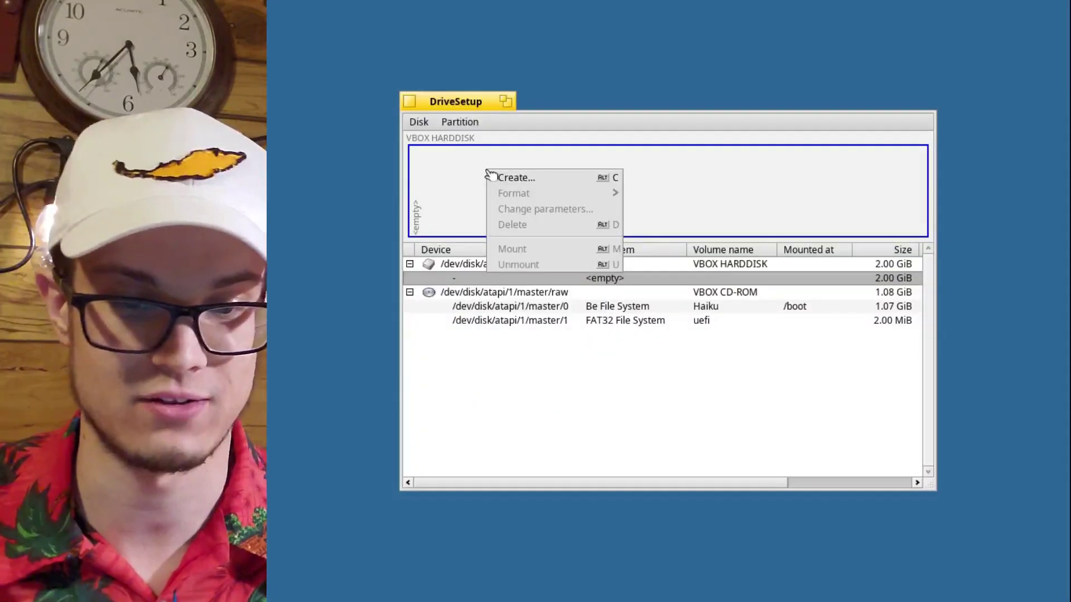
Create a 2047 MiB partition named Haiku in the empty space and write it to disk
click(502, 179)
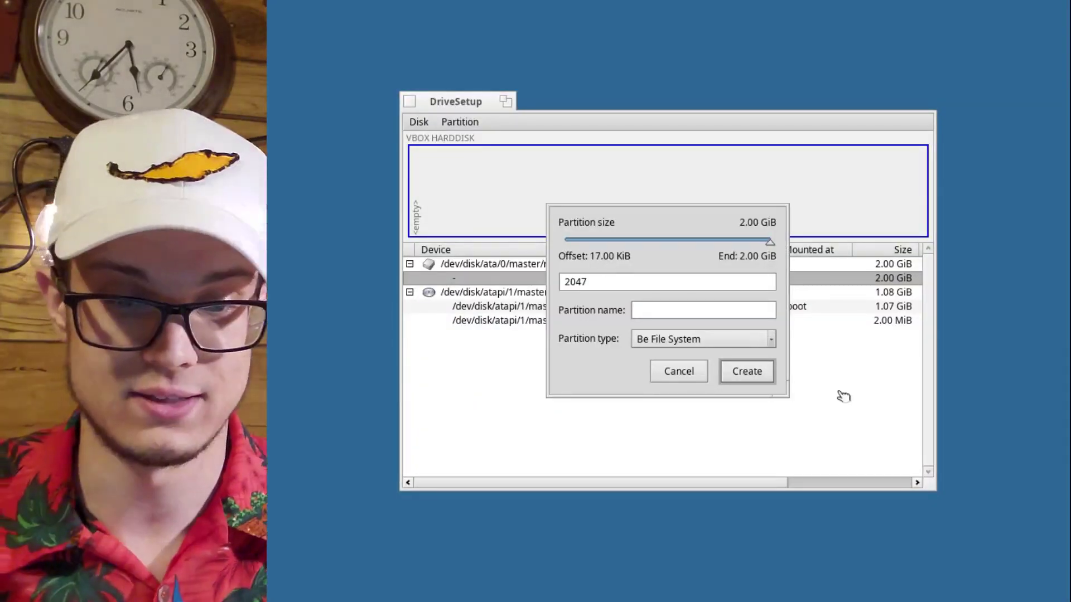
click(701, 308)
text(Haiku)
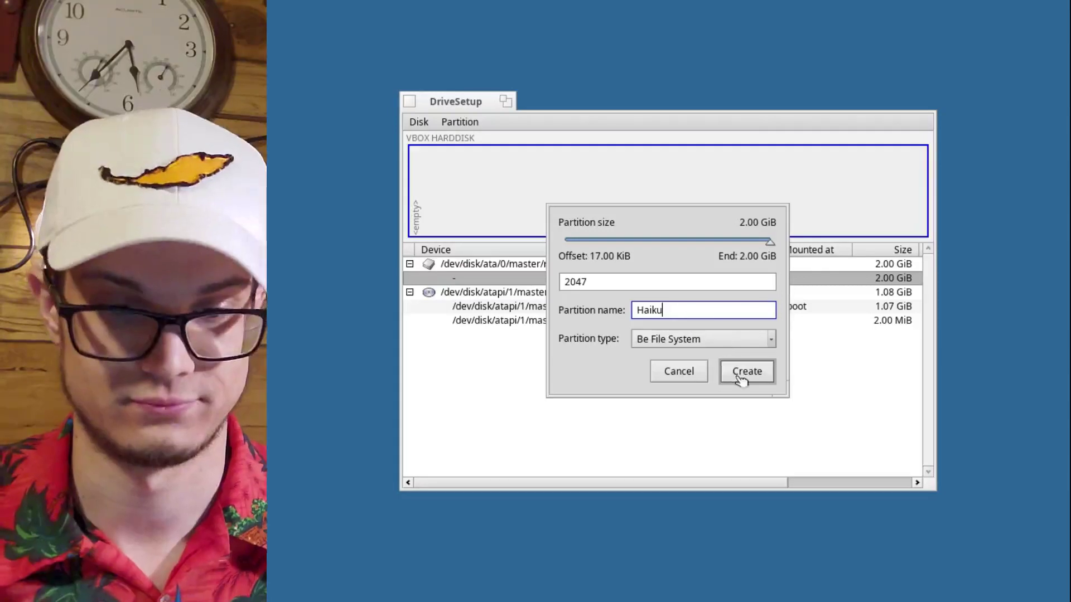
click(741, 379)
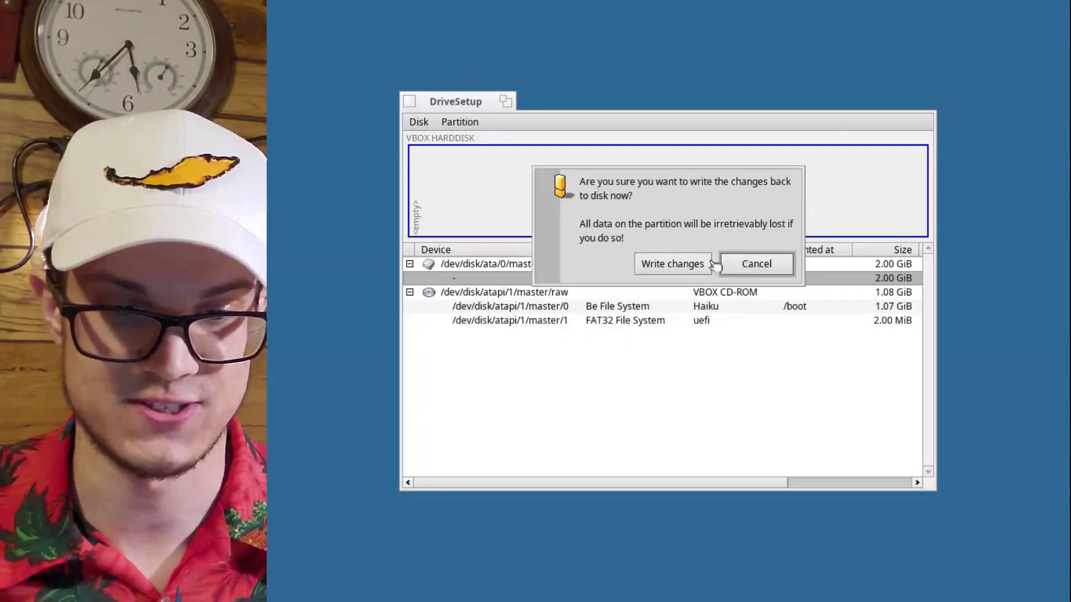
click(704, 267)
Format the new partition as Be File System volume Haiku, write changes, and close DriveSetup
click(685, 283)
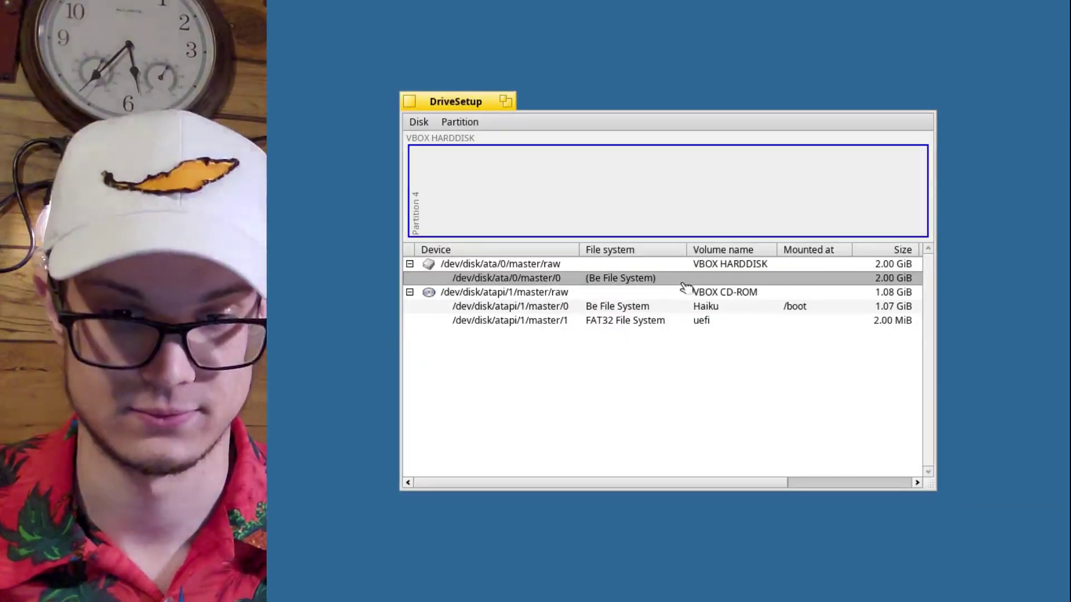
right_click(684, 287)
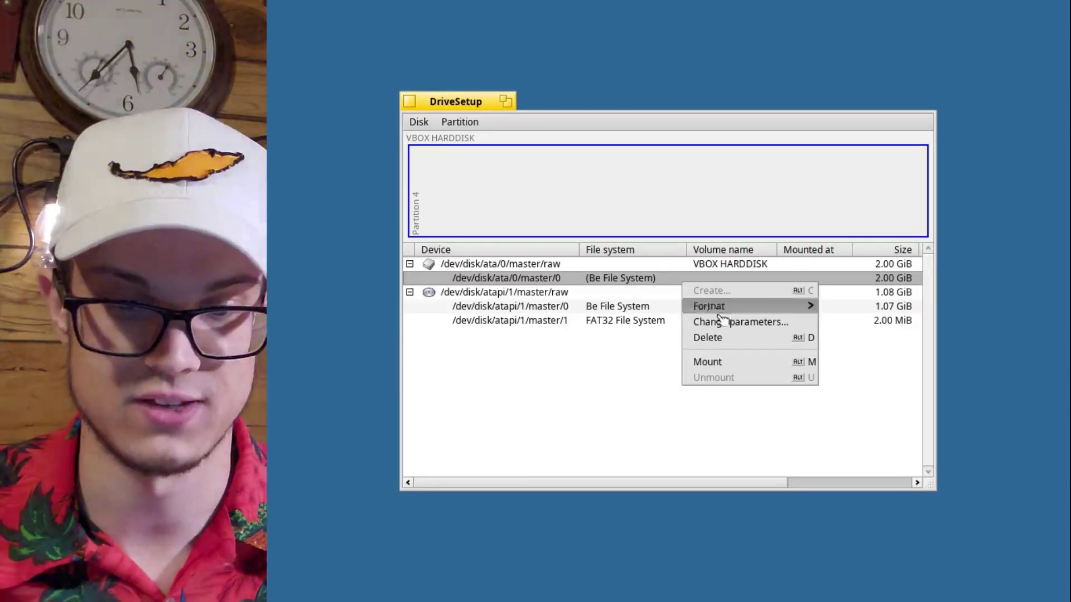
mouse_move(760, 308)
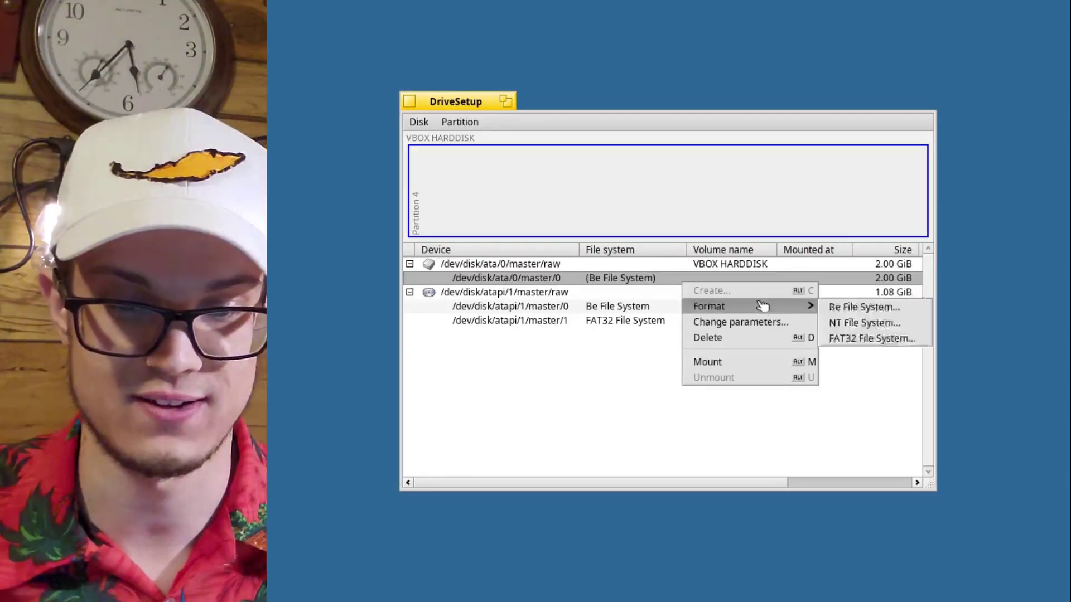
click(840, 308)
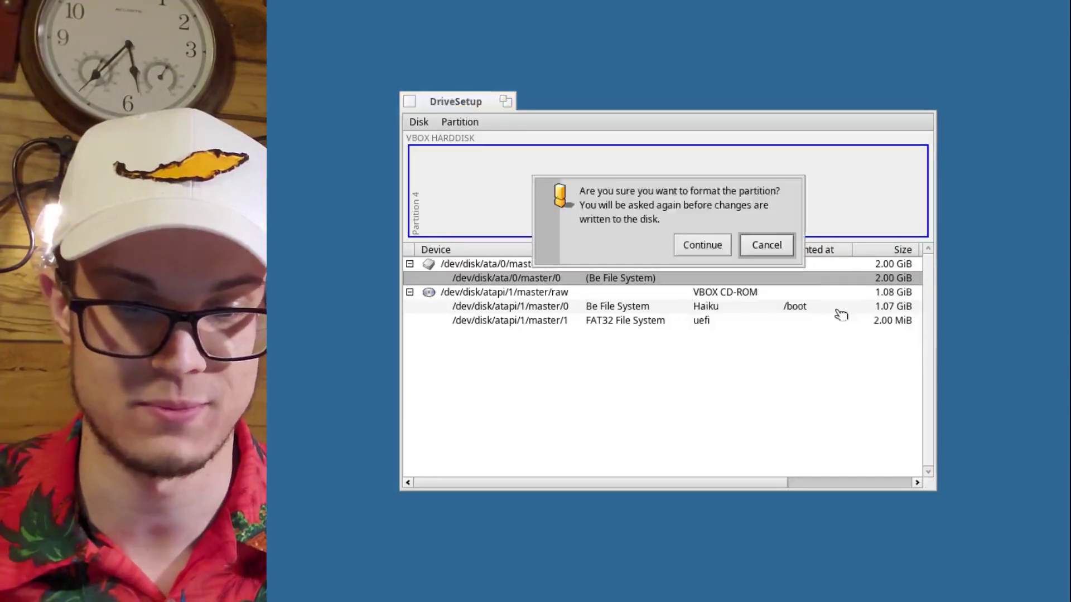
click(725, 251)
click(731, 341)
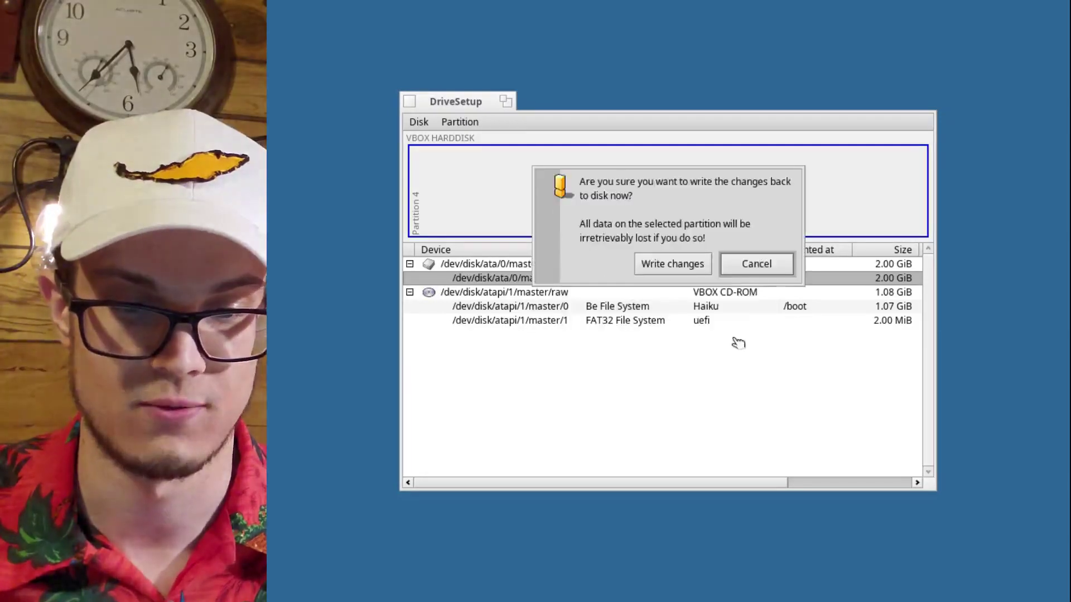
click(698, 266)
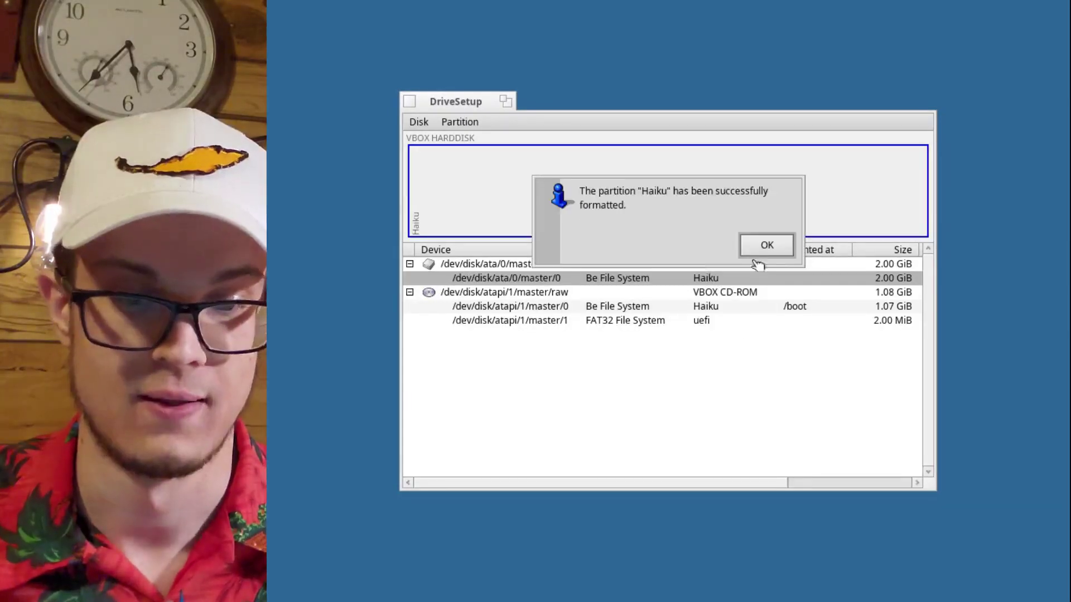
click(770, 250)
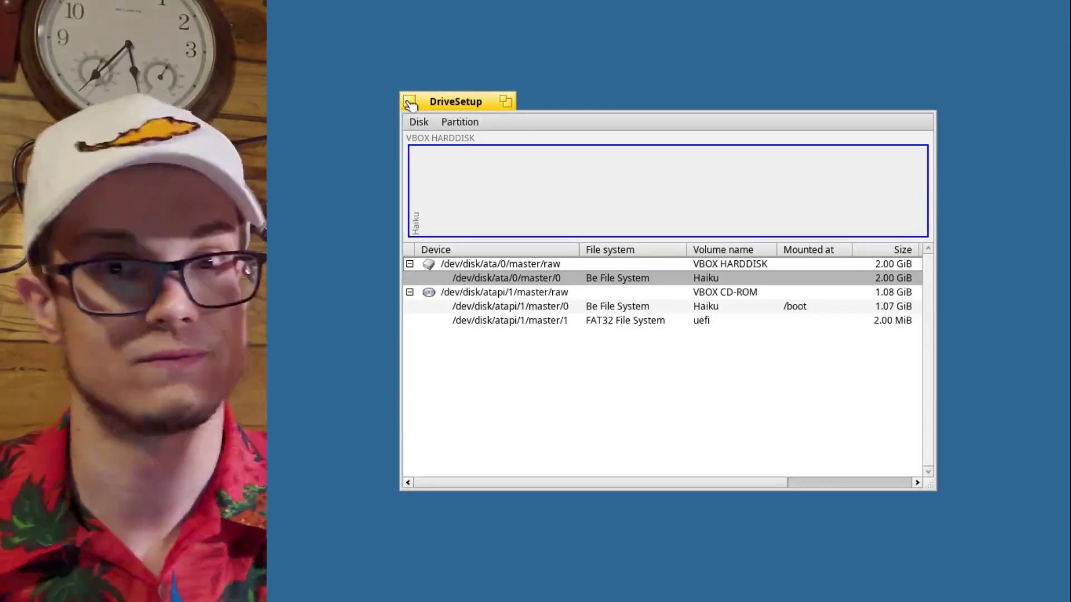
click(410, 102)
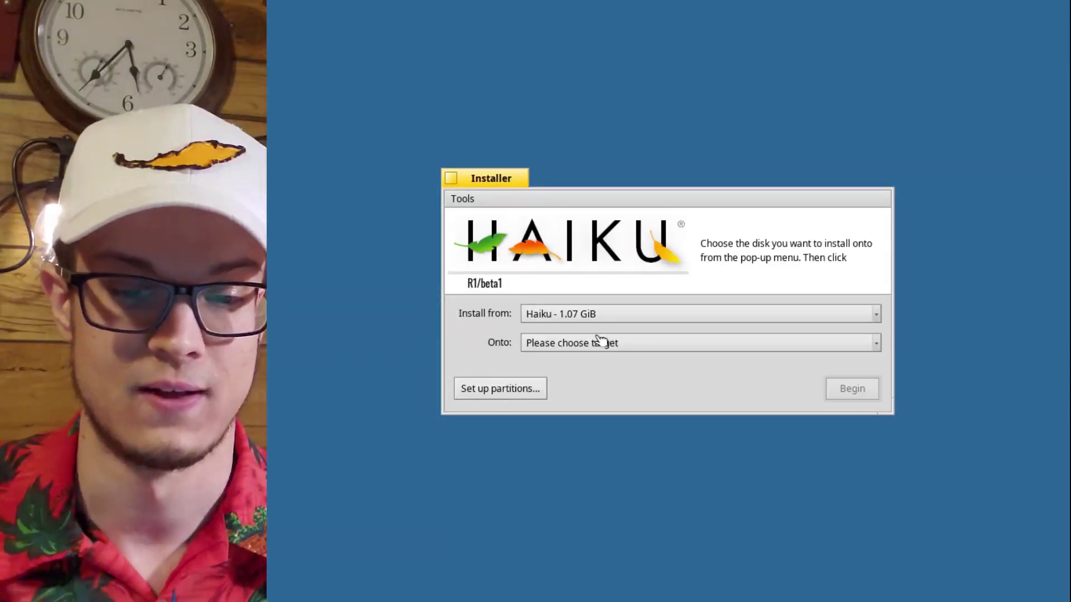
Choose Haiku - 2.00 GiB as the Onto target and begin the installation
click(605, 344)
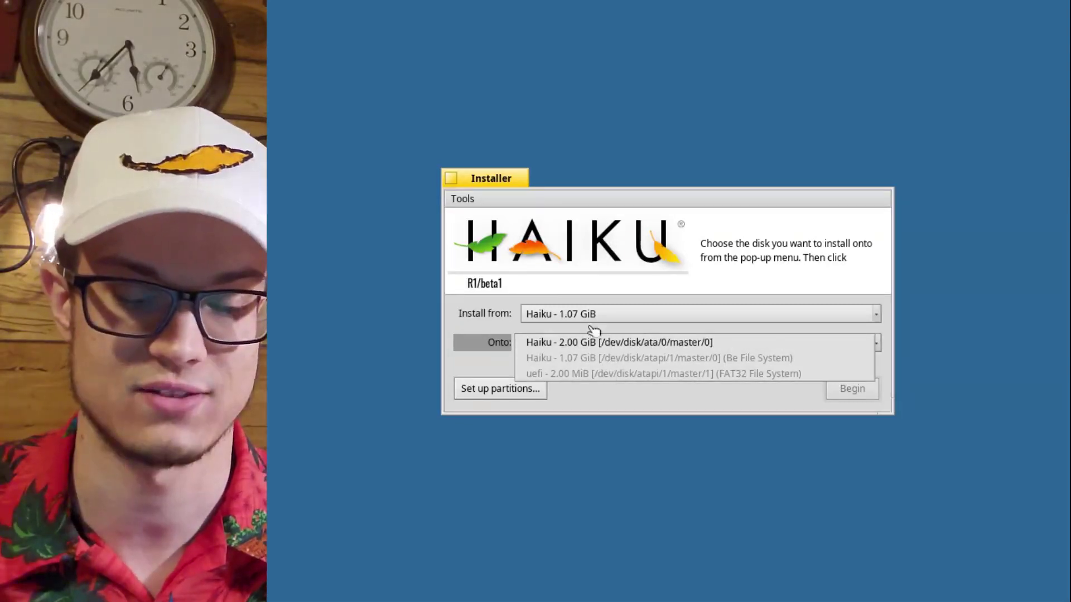
click(761, 344)
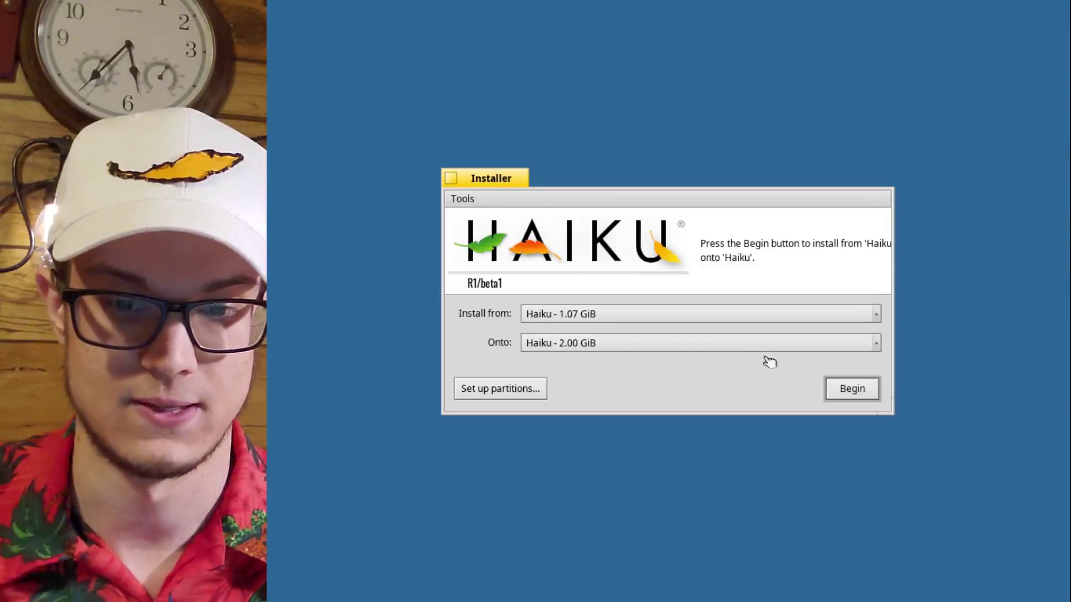
click(854, 398)
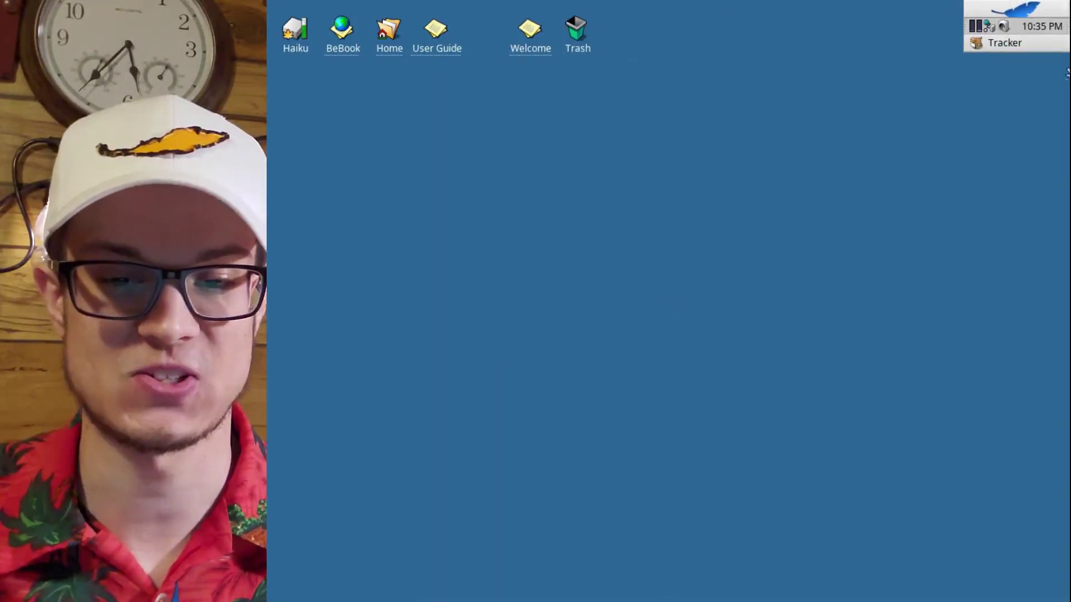
Launch HaikuDepot from the Deskbar's Applications menu
click(1011, 8)
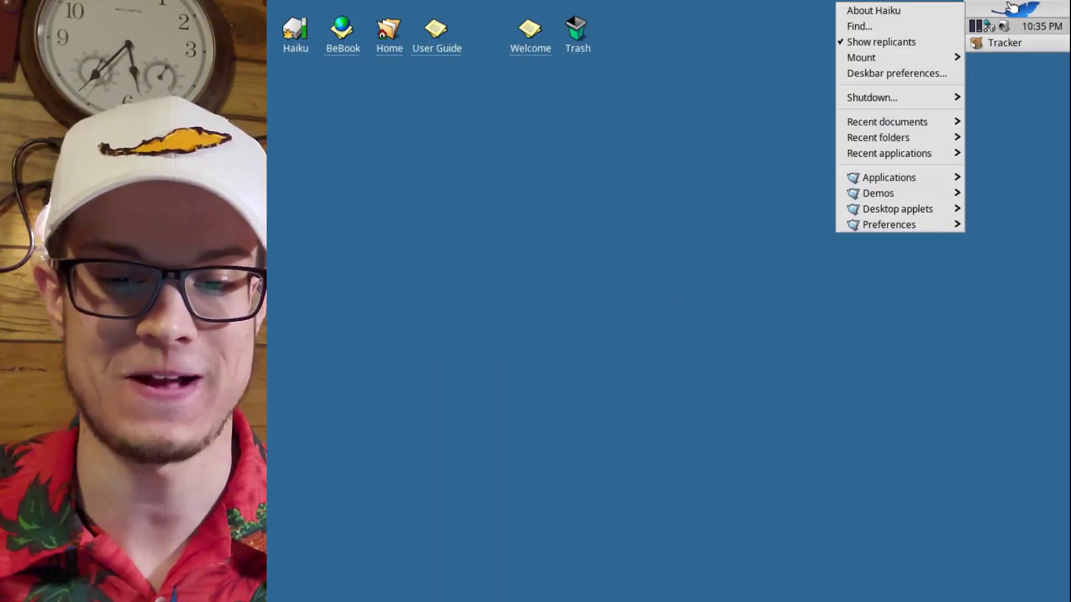
mouse_move(913, 177)
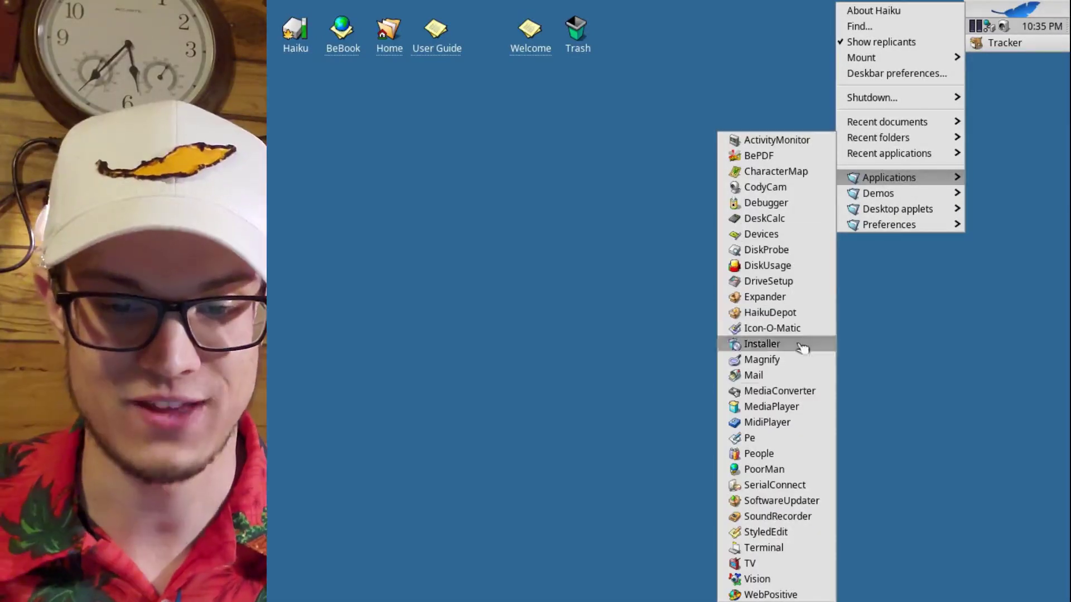
click(750, 313)
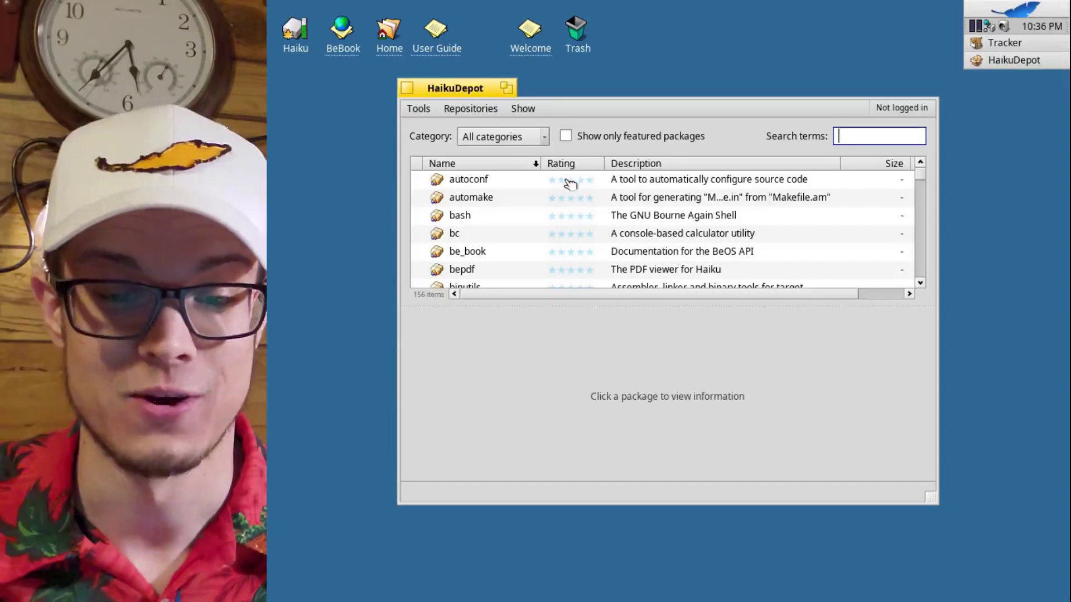
Show Develop and Source packages in HaikuDepot and zoom the window to full screen
click(529, 111)
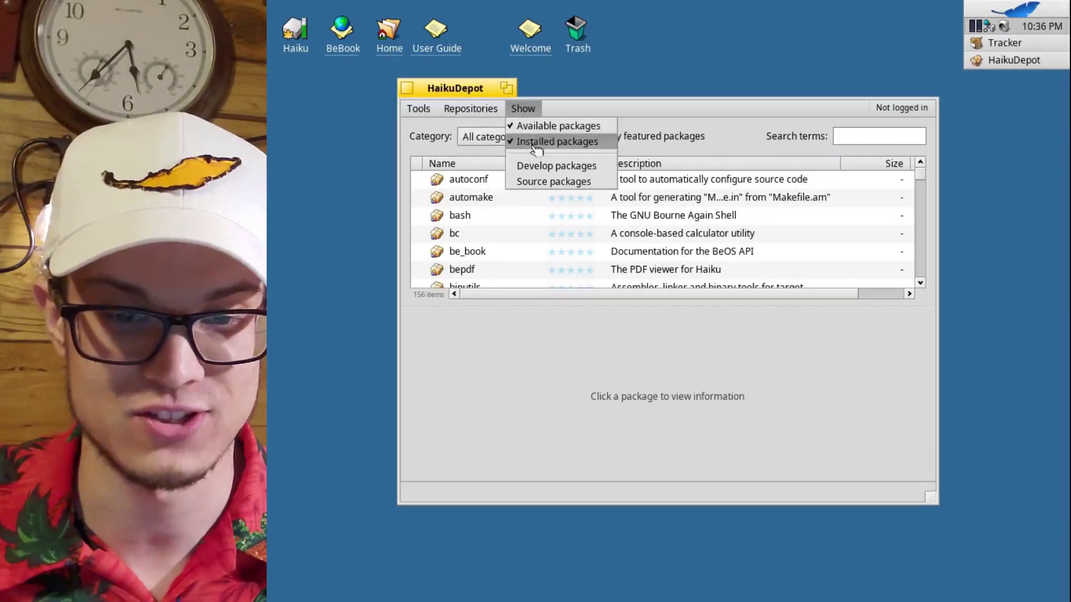
click(555, 168)
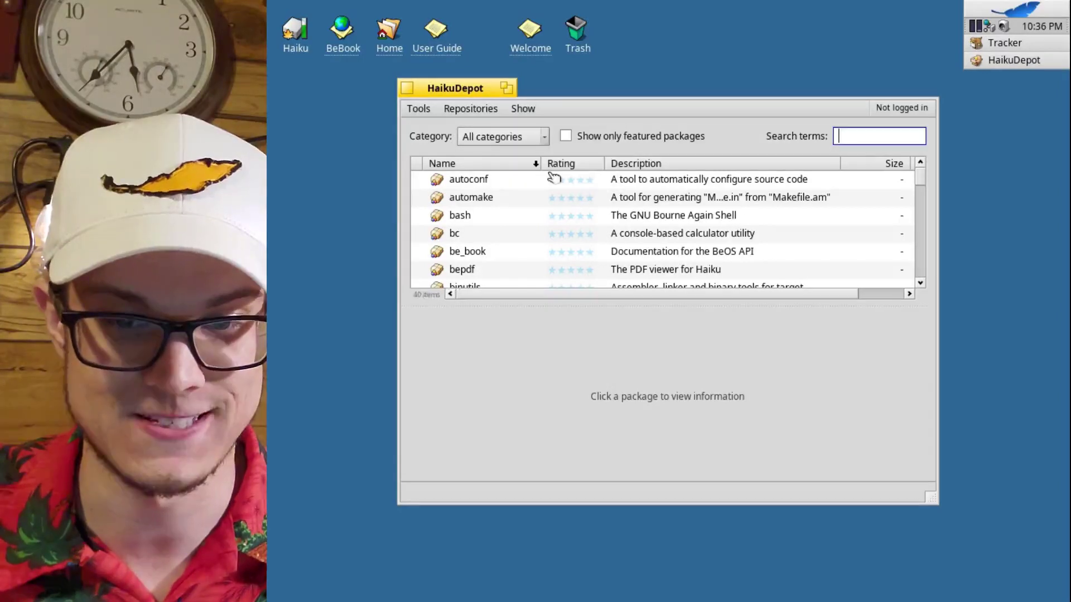
click(523, 108)
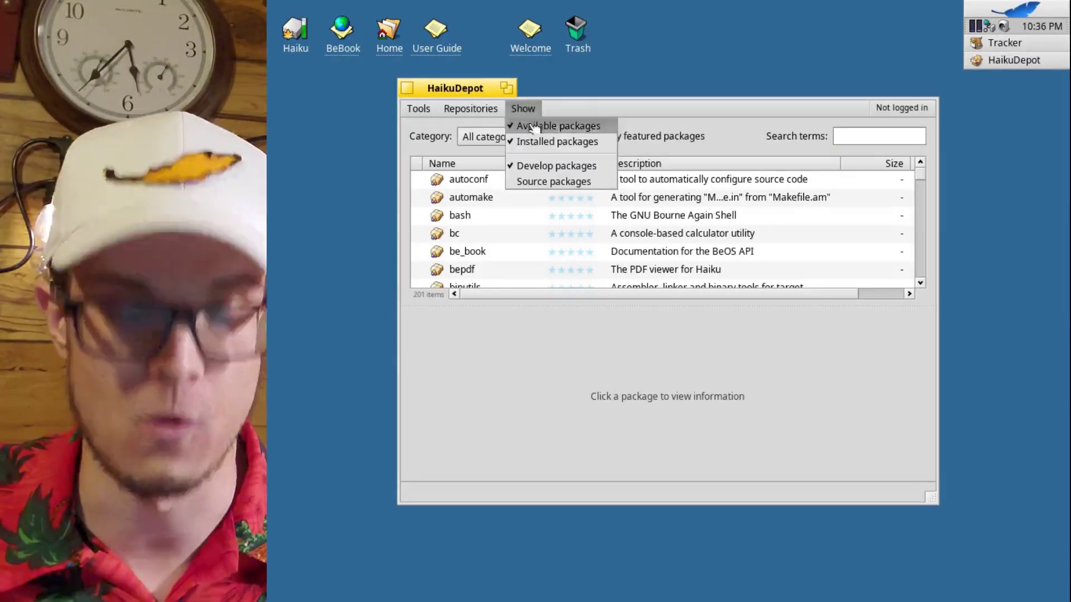
click(550, 181)
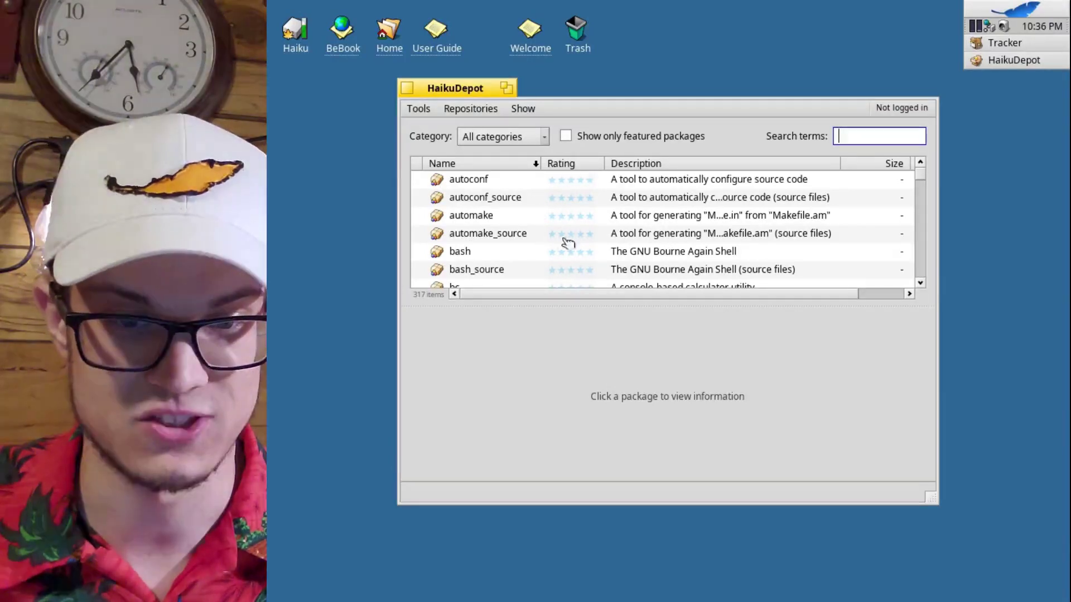
click(509, 88)
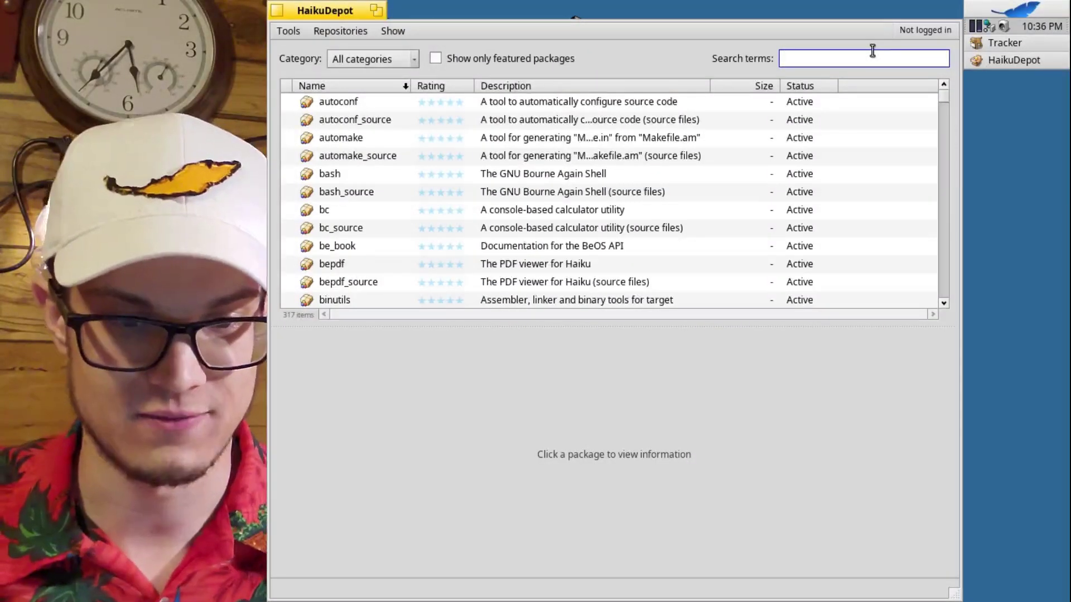
Search for gcc, then clear the search and scroll through the full package list
text(gcc)
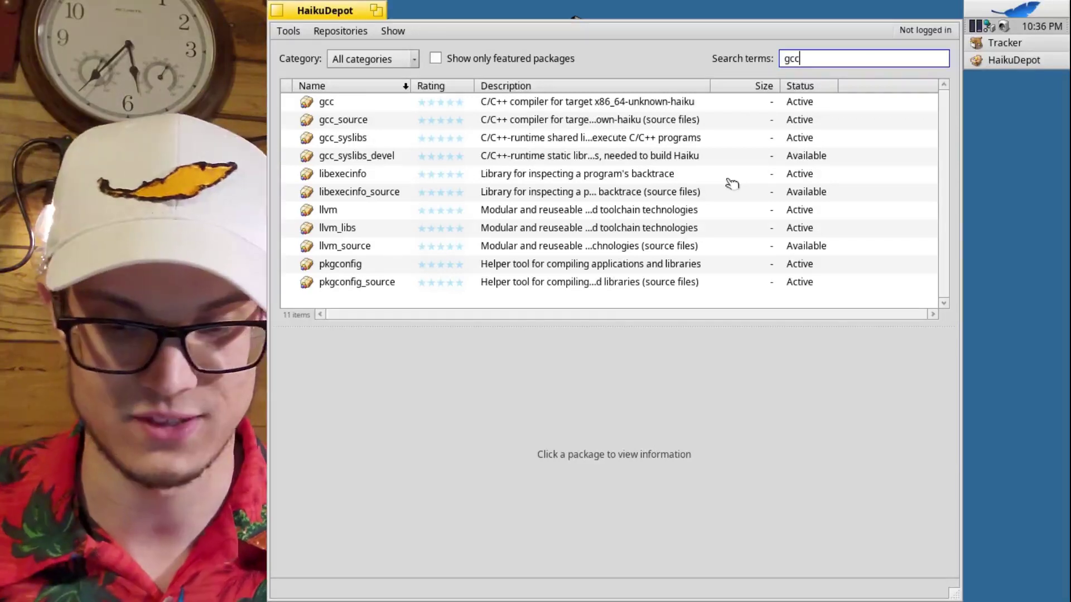
key(BackSpace)
key(BackSpace)
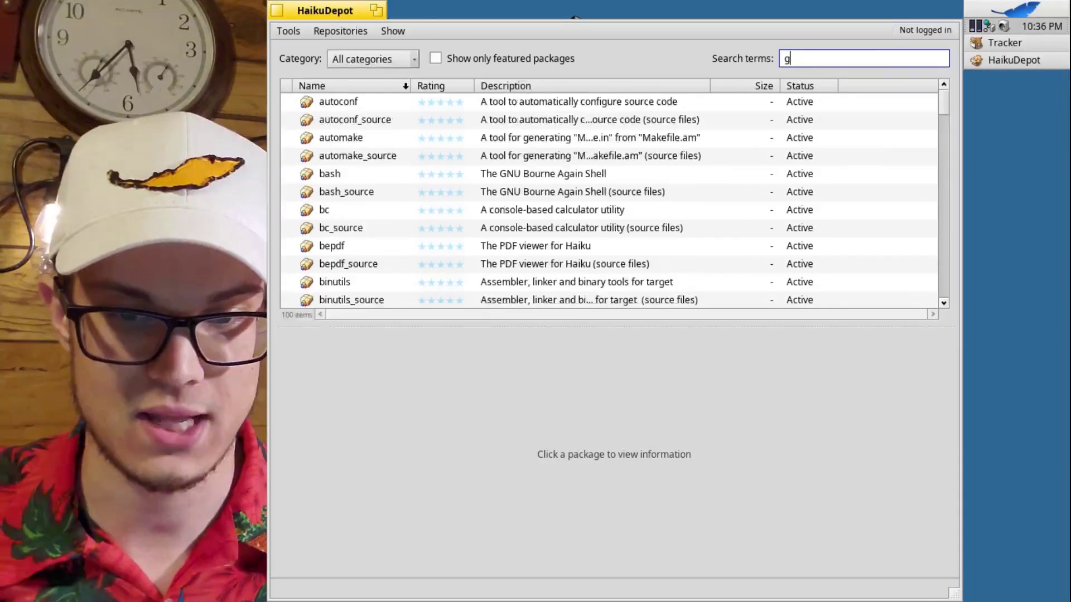
key(BackSpace)
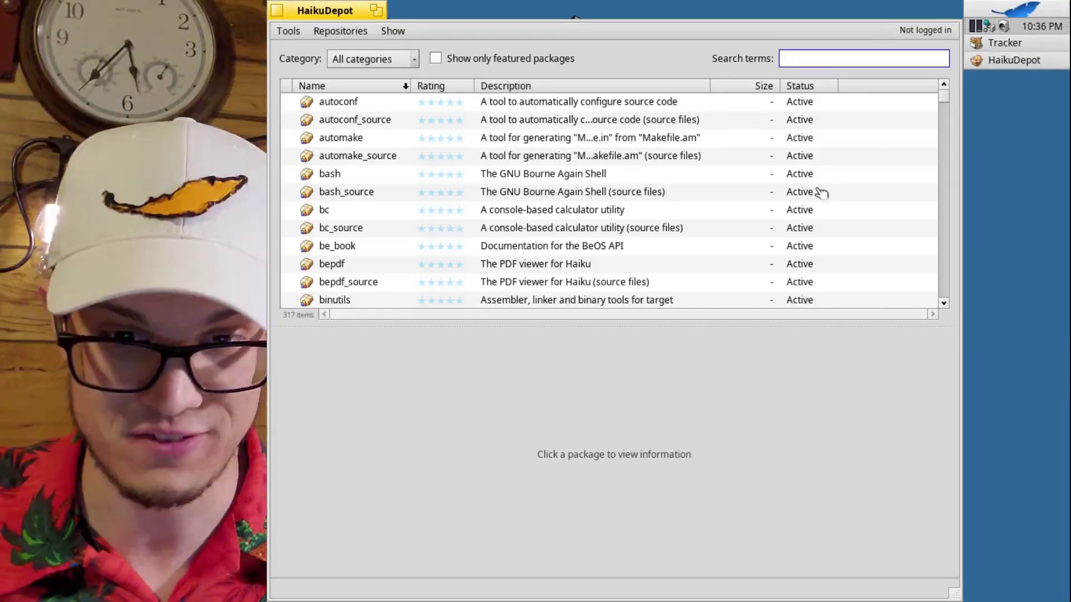
scroll(835, 158, down, 4)
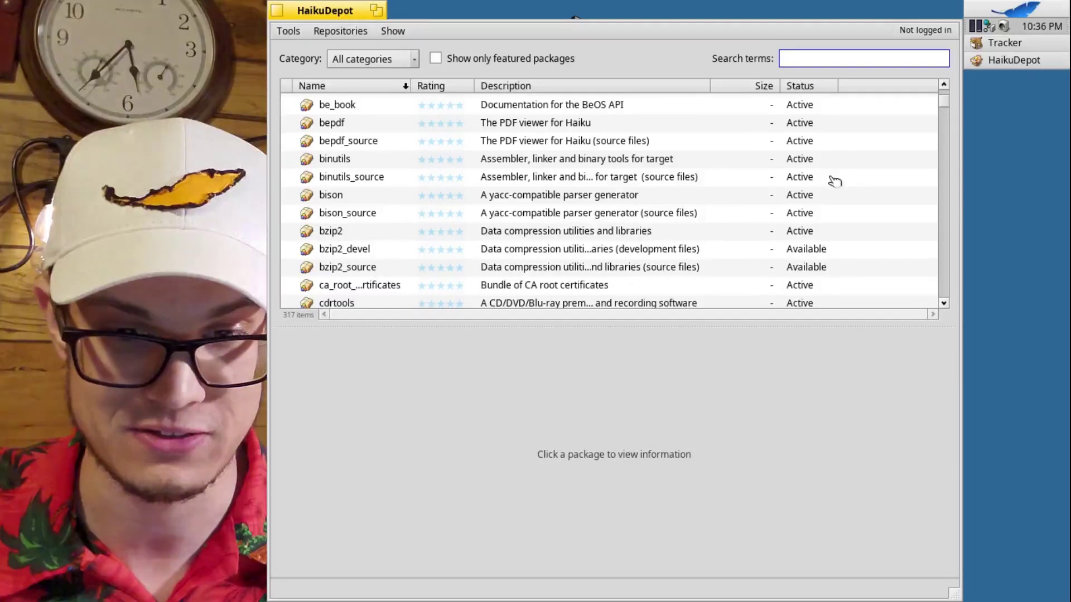
scroll(834, 180, down, 4)
scroll(833, 180, down, 4)
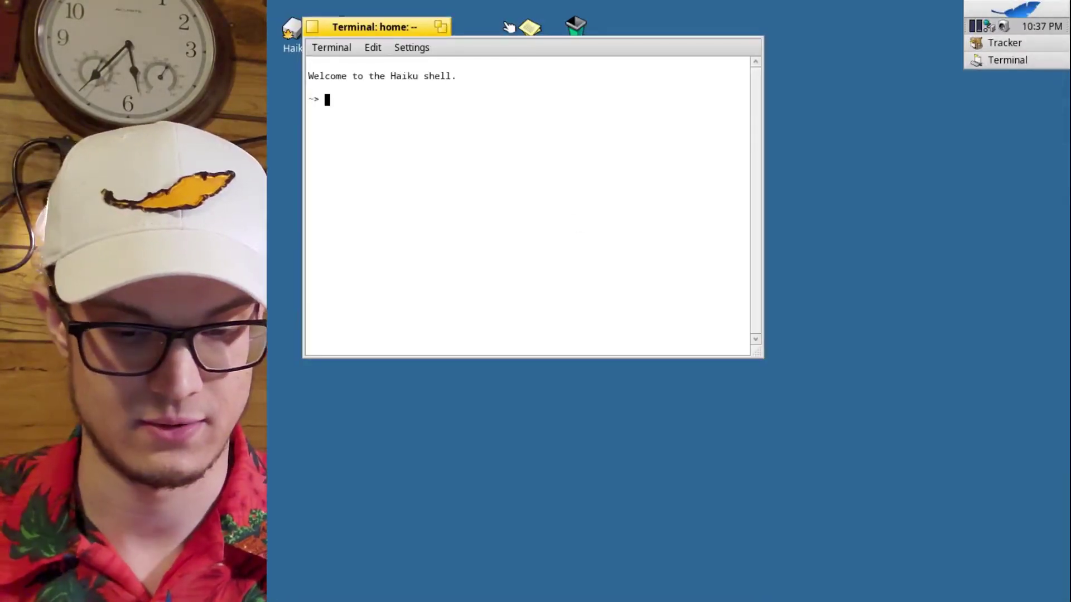
Run echo $SHELL to show /bin/bash, then run pkgman to display its usage help
text(echo )
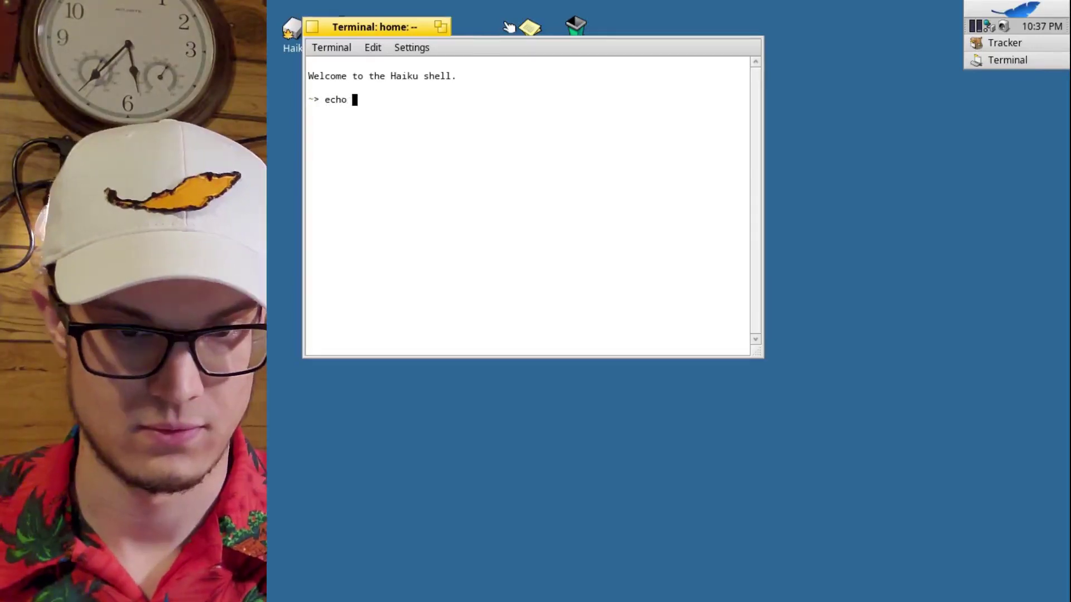
text($SHELL)
key(Return)
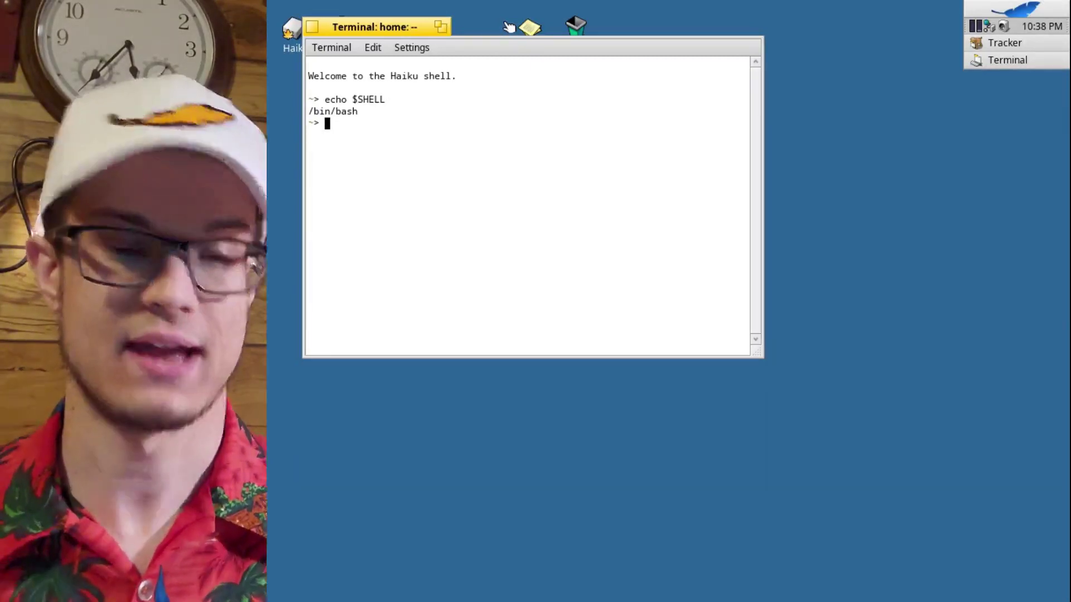
text(pkgman)
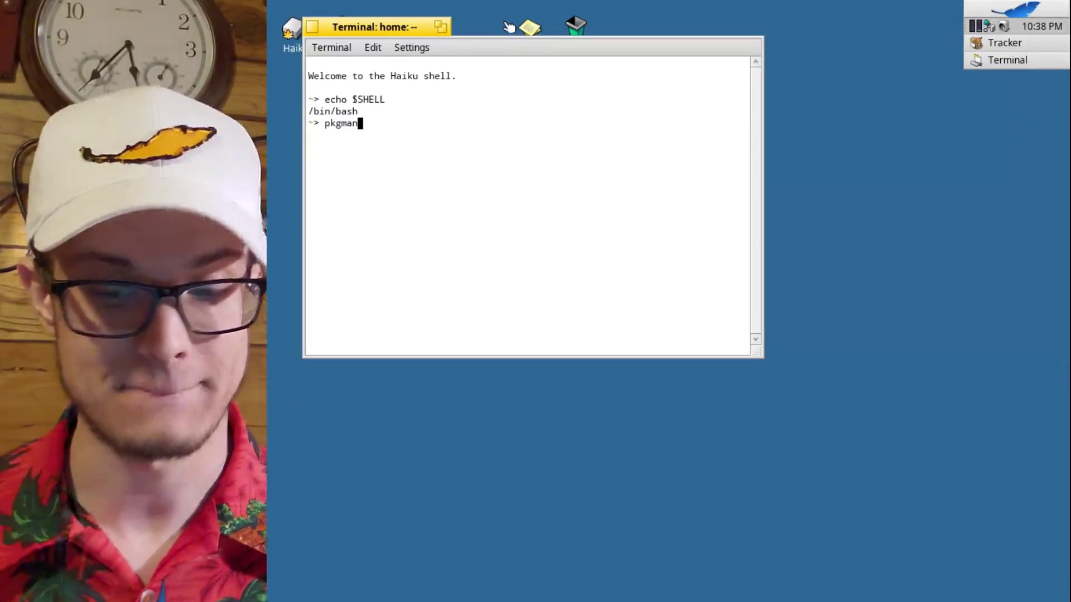
key(Return)
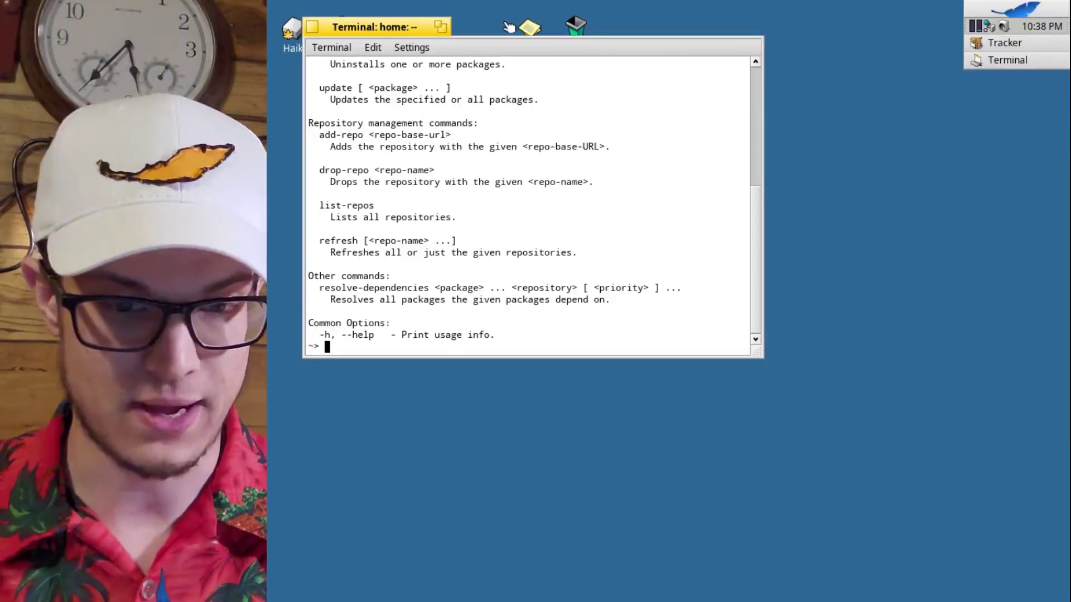
Search pkgman for jdk, open-jdk and open-jdk13, then start typing a pkgman install command
text(pkgm)
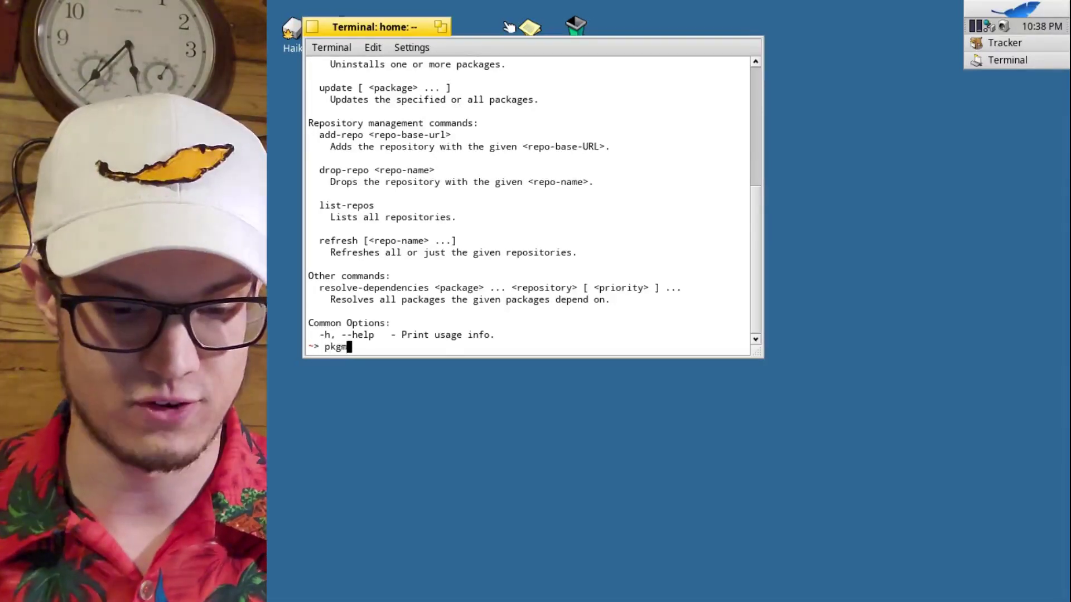
text(an search )
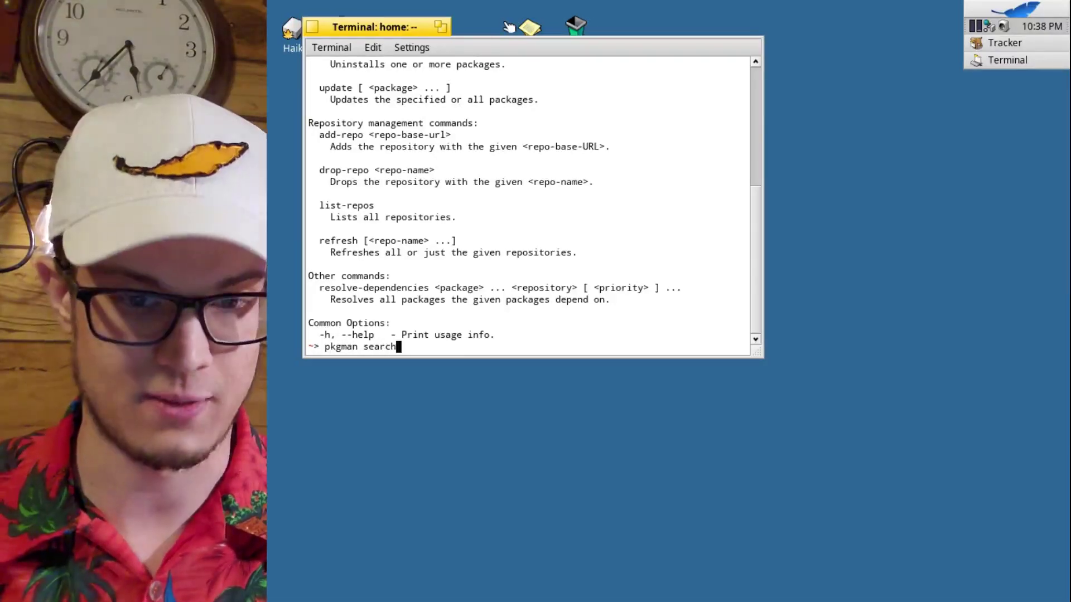
text(jdk)
key(Return)
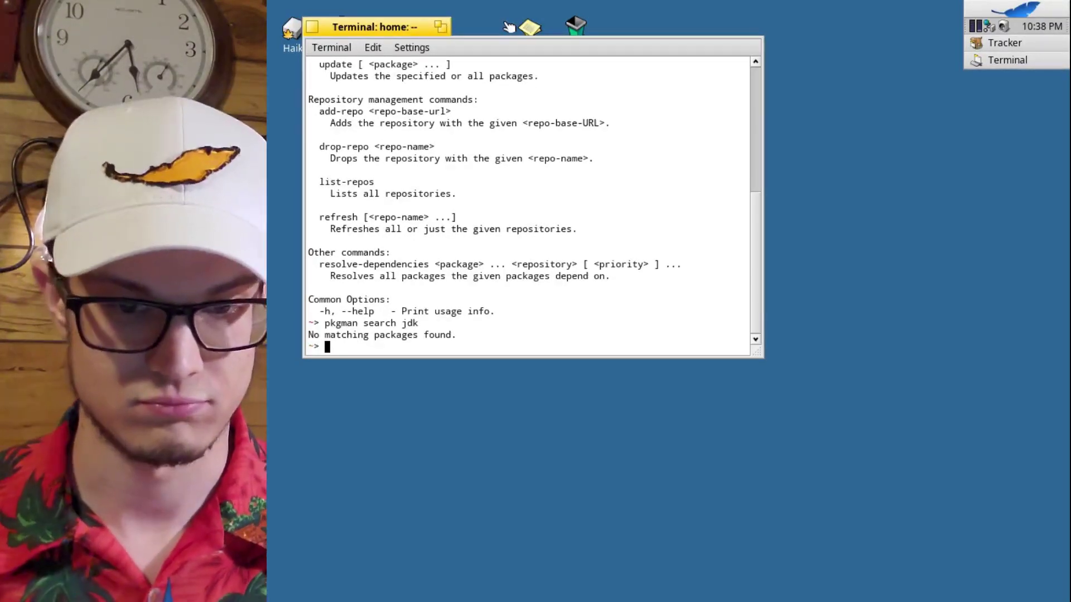
key(Up)
key(Left)
key(Left)
key(Left)
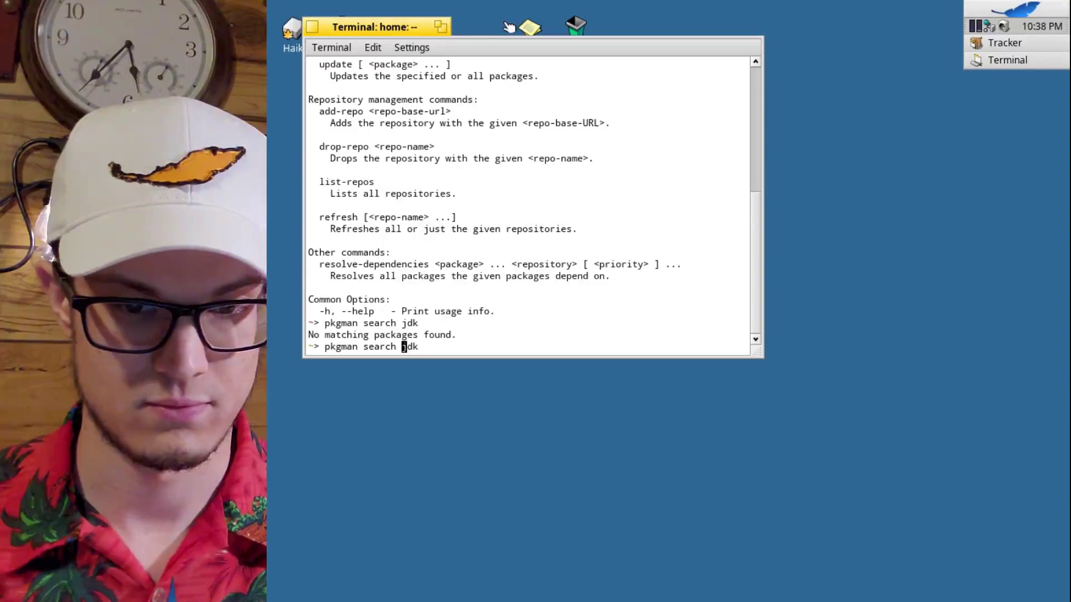
text(open-)
key(Return)
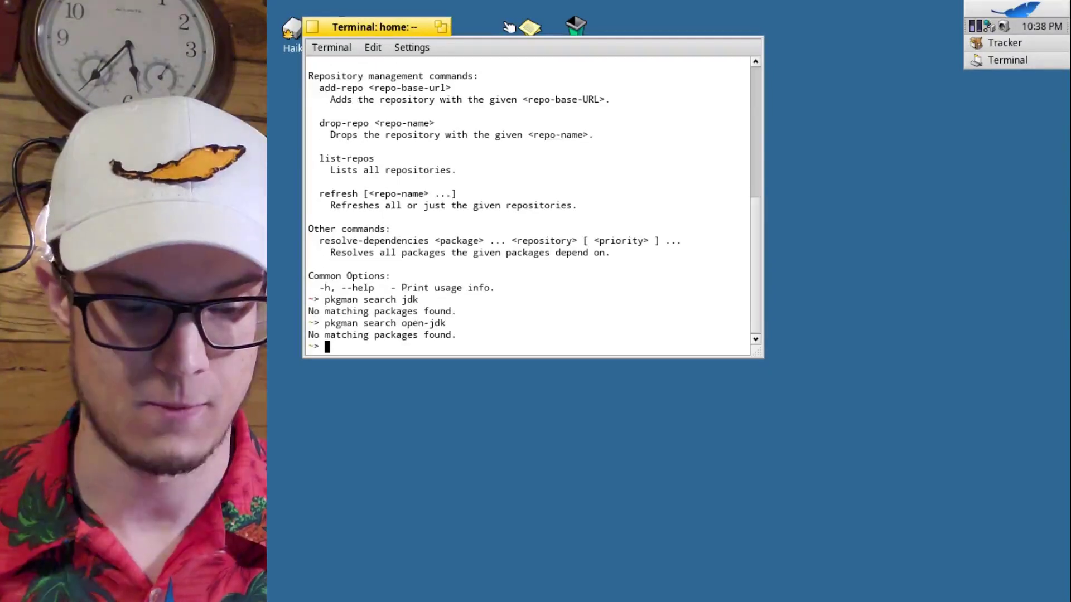
key(Up)
text(13)
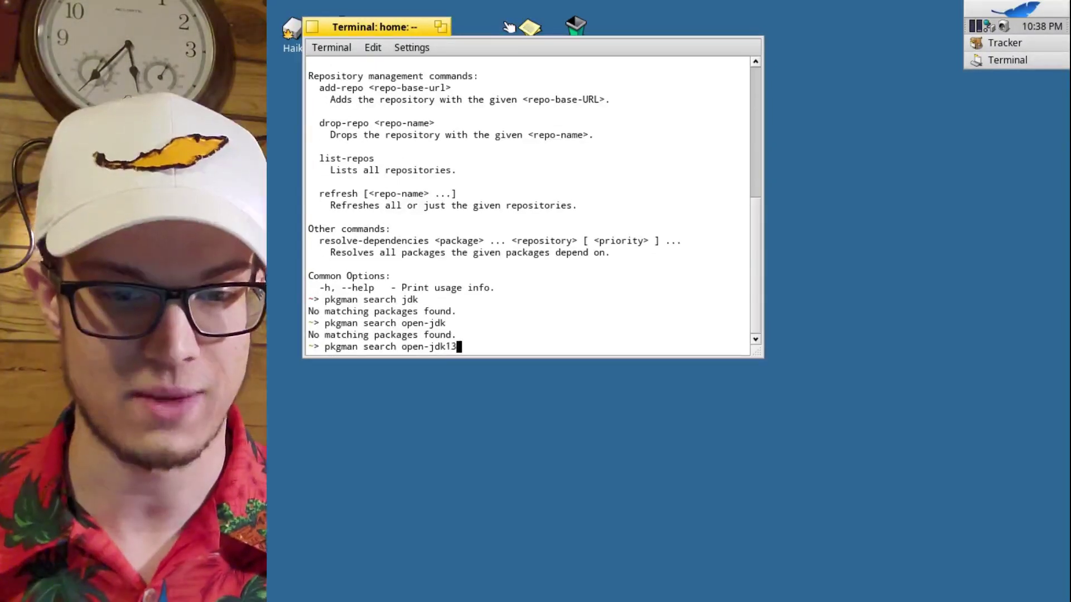
key(Return)
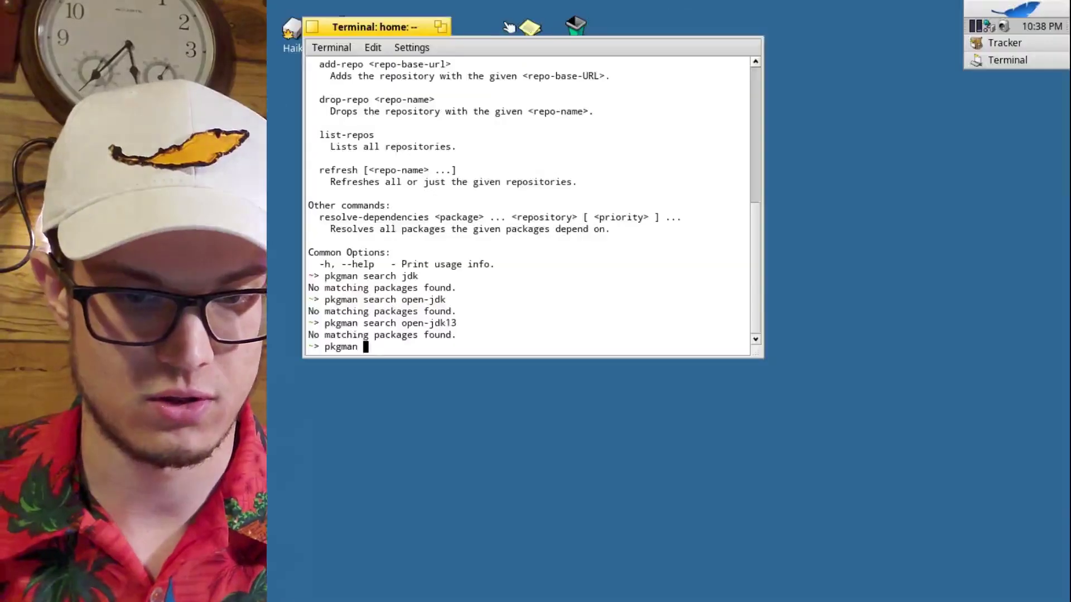
text(install)
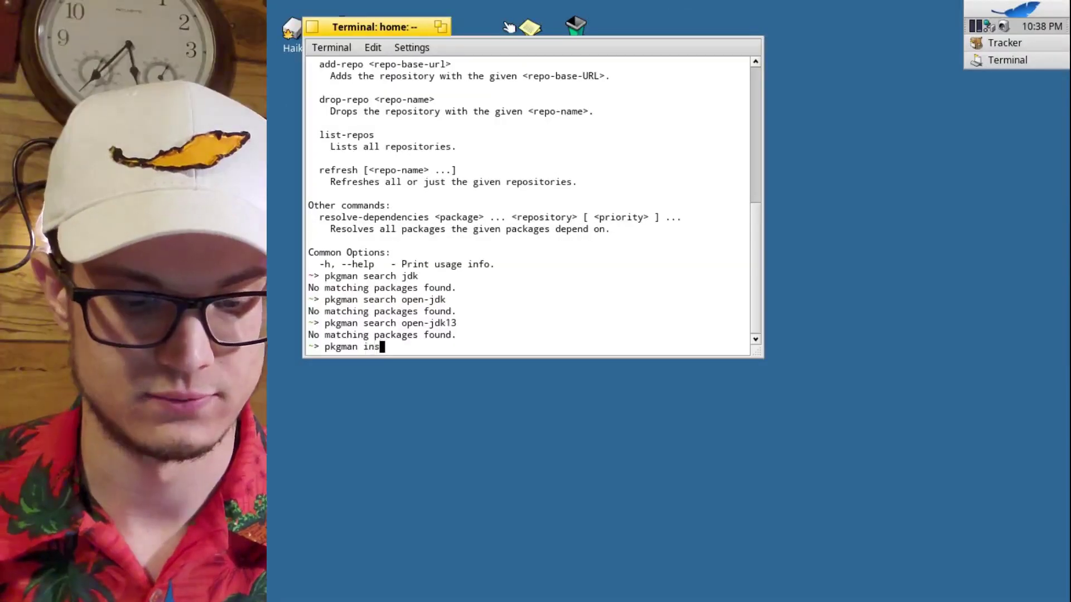